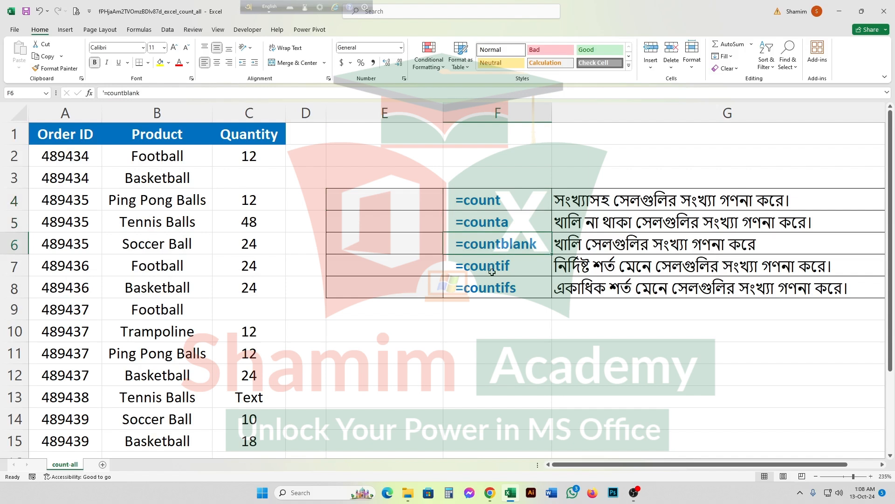
{"action": "left_click", "coordinate": [493, 270]}
{"action": "left_click", "coordinate": [495, 290]}
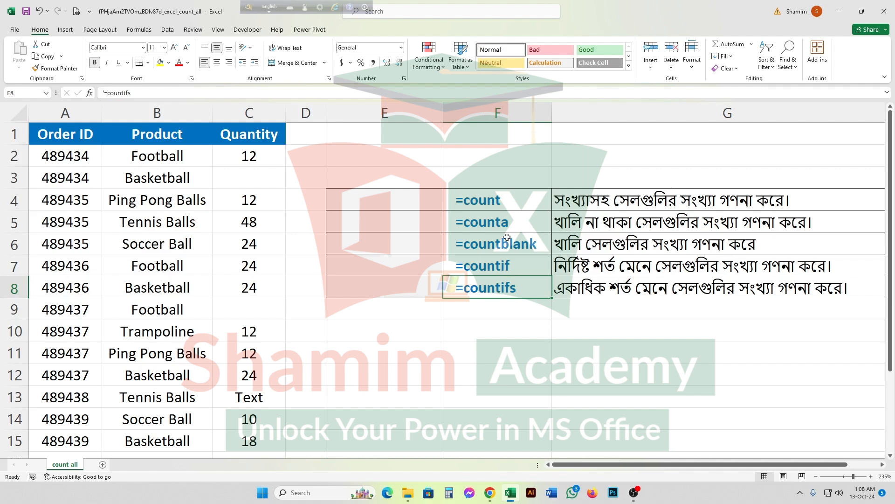
{"action": "left_click", "coordinate": [513, 208]}
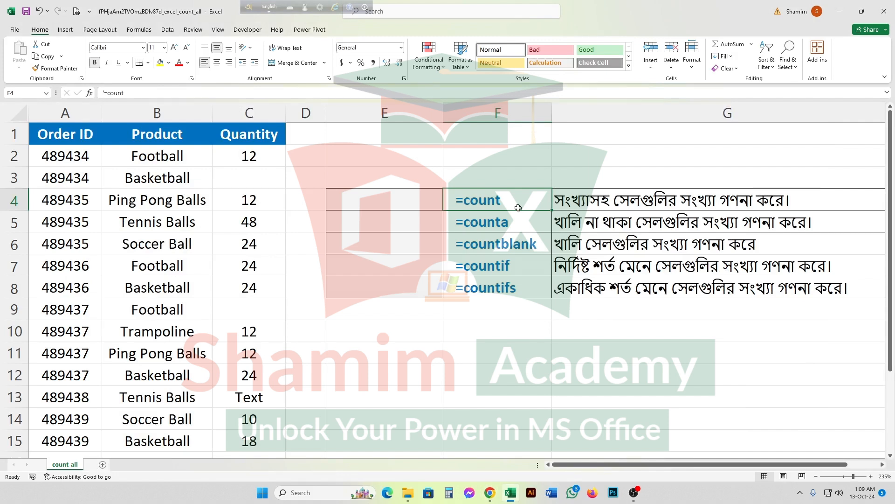
{"action": "left_click", "coordinate": [509, 228]}
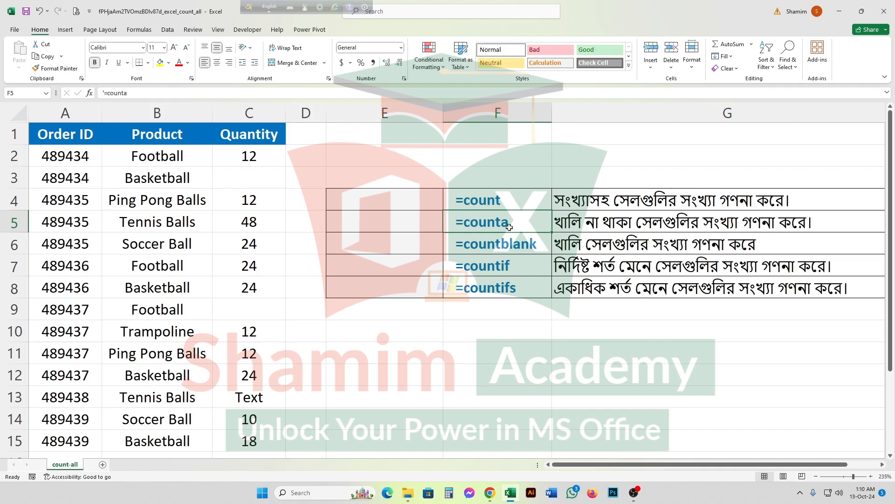
- Enter =COUNT(C2:C15) in cell E4 to count the Quantity cells that contain numbers
{"action": "left_click", "coordinate": [392, 199]}
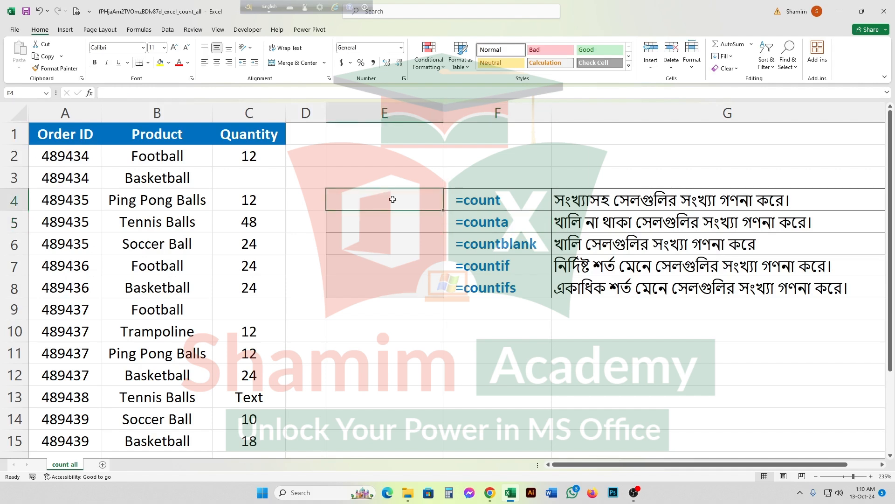
{"action": "type", "text": "=cou"}
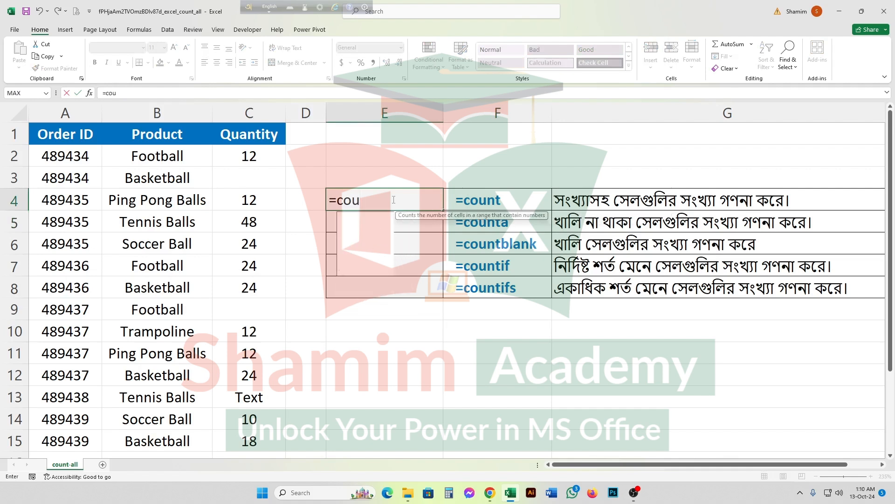
{"action": "type", "text": "nt"}
{"action": "key", "text": "Tab"}
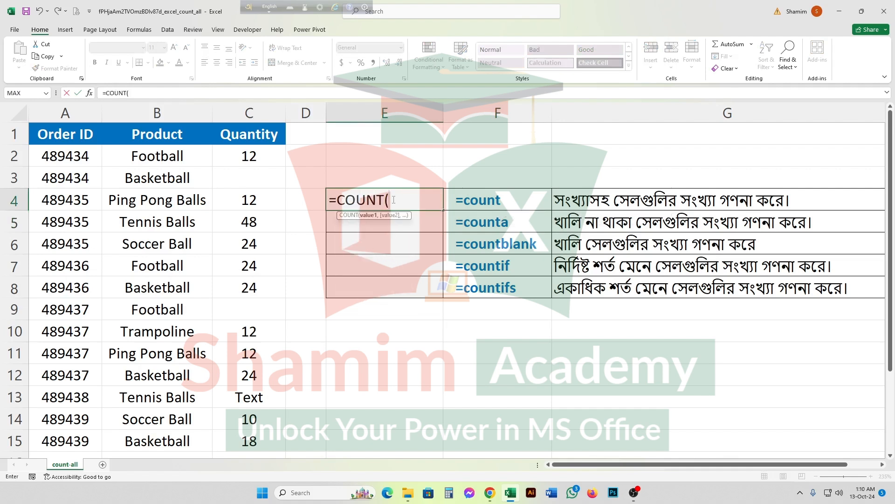
{"action": "left_click_drag", "start_coordinate": [255, 154], "coordinate": [237, 435]}
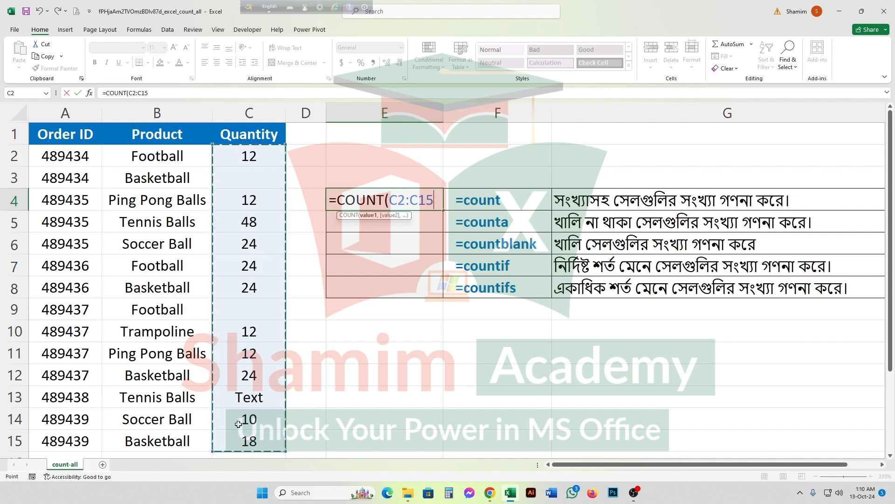
{"action": "type", "text": ")"}
{"action": "key", "text": "Return"}
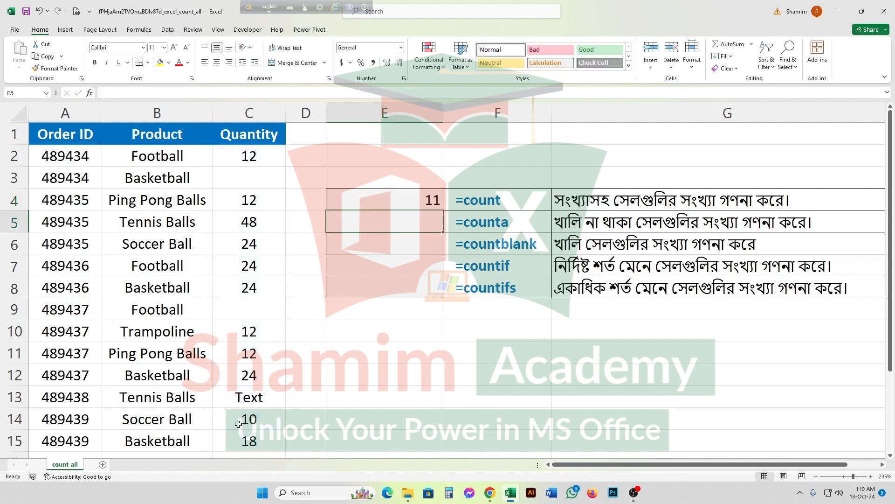
- Check the COUNT result in E4 against the individual numeric cells of the Quantity range C2:C15
{"action": "left_click", "coordinate": [418, 204]}
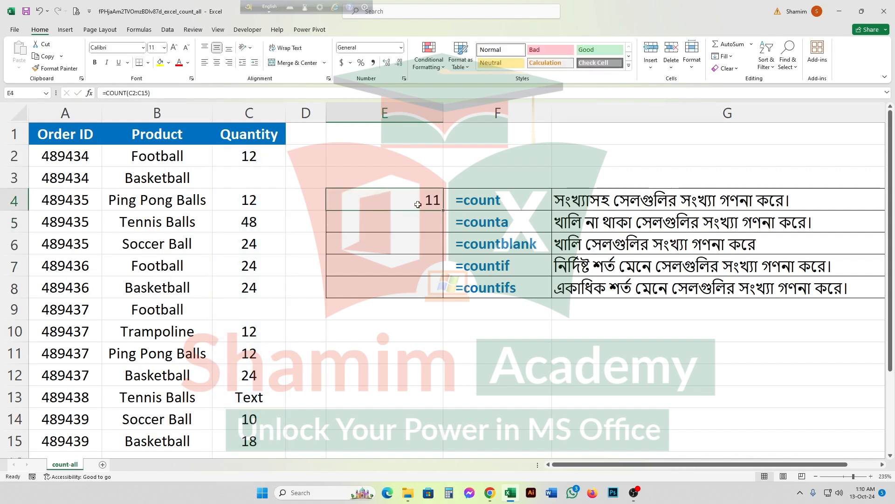
{"action": "left_click_drag", "start_coordinate": [264, 159], "coordinate": [248, 440]}
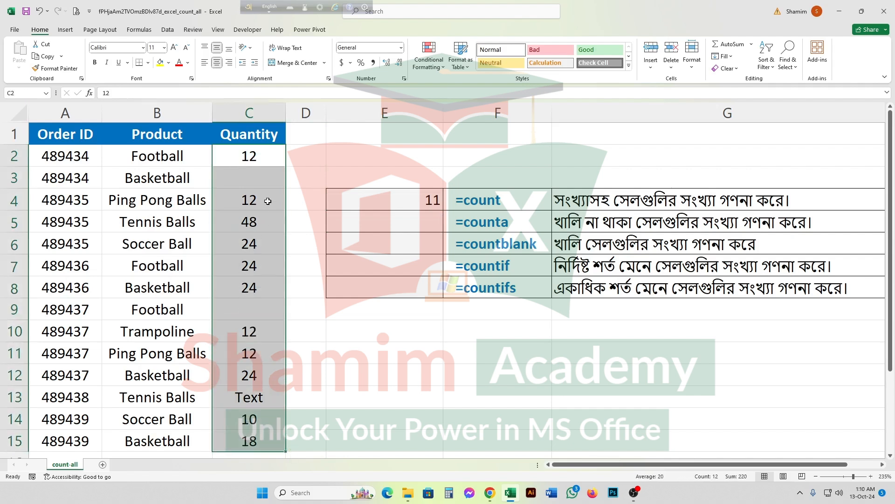
{"action": "left_click", "coordinate": [263, 159]}
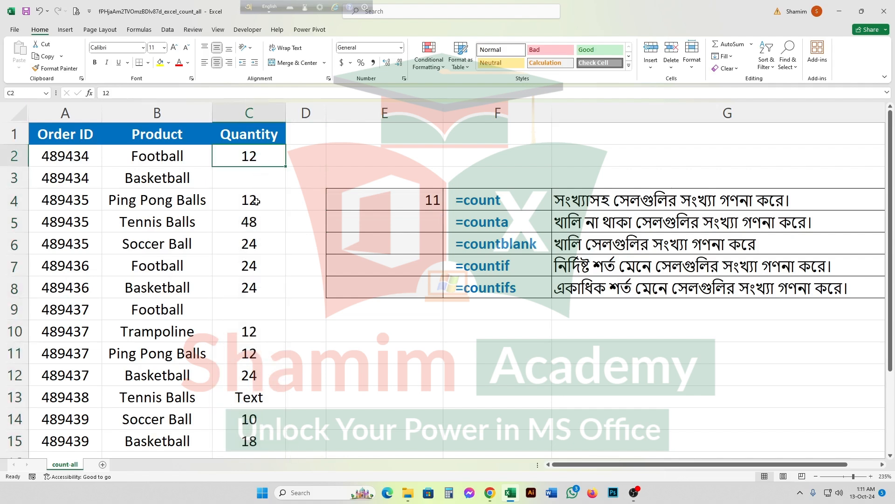
{"action": "left_click", "coordinate": [256, 201]}
{"action": "left_click", "coordinate": [257, 224]}
{"action": "left_click", "coordinate": [256, 245]}
{"action": "left_click", "coordinate": [256, 263]}
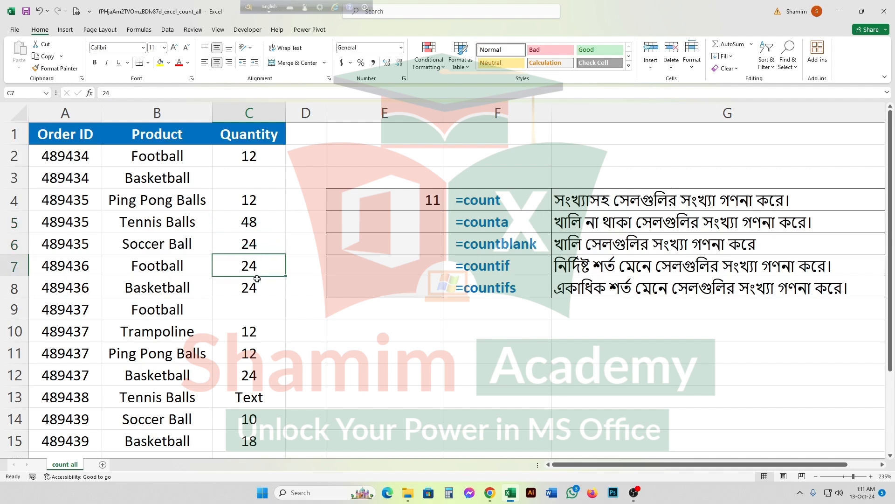
{"action": "left_click", "coordinate": [257, 286]}
{"action": "left_click", "coordinate": [252, 332]}
{"action": "left_click", "coordinate": [253, 357]}
{"action": "left_click", "coordinate": [252, 378]}
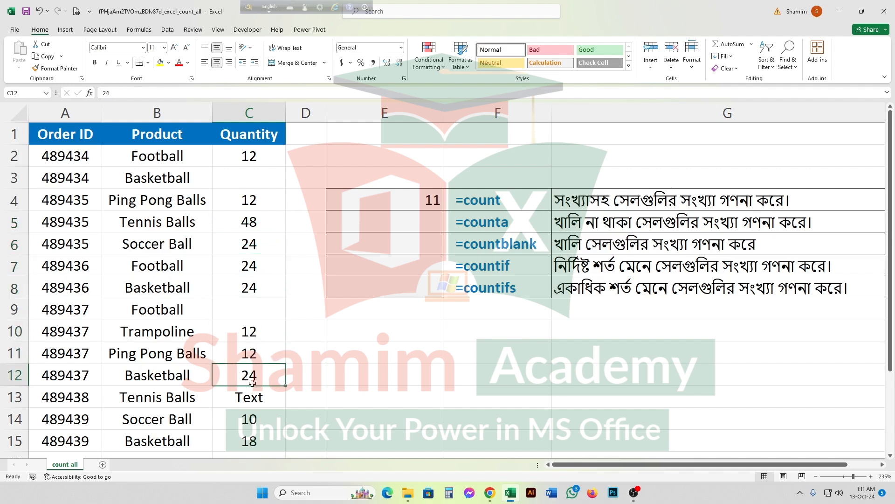
{"action": "left_click", "coordinate": [254, 419]}
{"action": "left_click", "coordinate": [252, 437]}
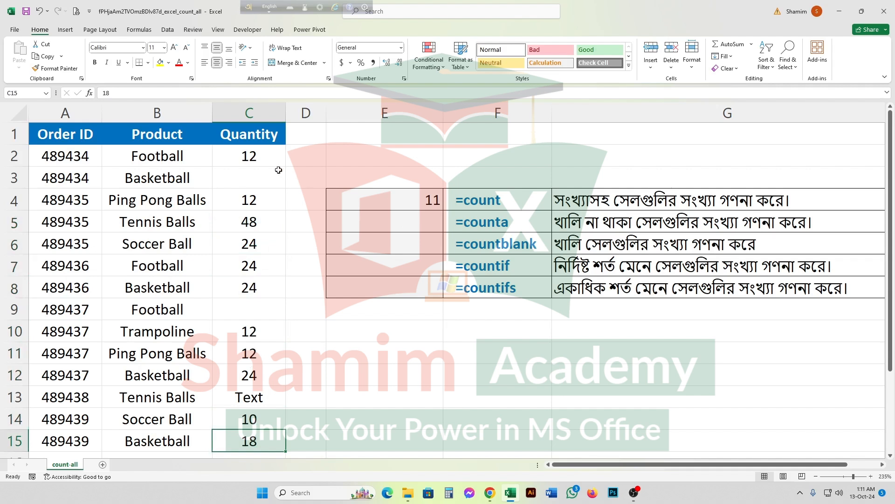
{"action": "left_click_drag", "start_coordinate": [275, 160], "coordinate": [283, 447]}
{"action": "left_click", "coordinate": [416, 197]}
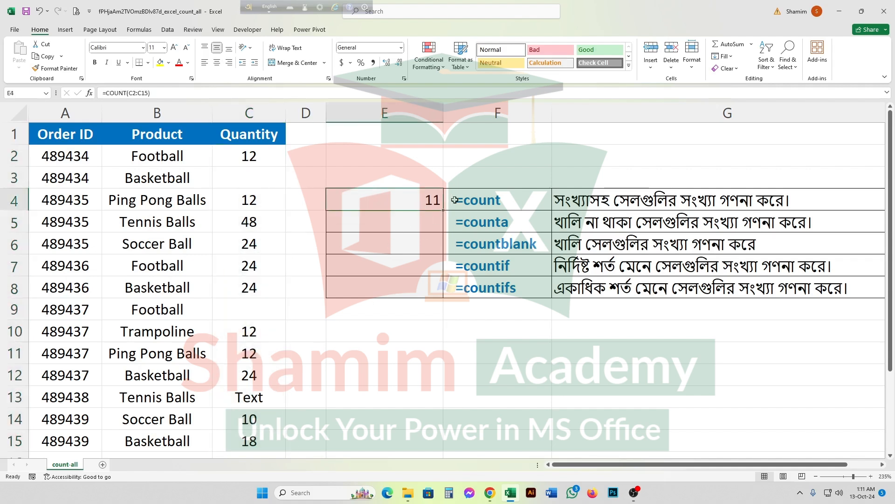
- Enter =COUNTA(C2:C15) in cell E5 to count the non-empty Quantity cells
{"action": "left_click", "coordinate": [423, 220]}
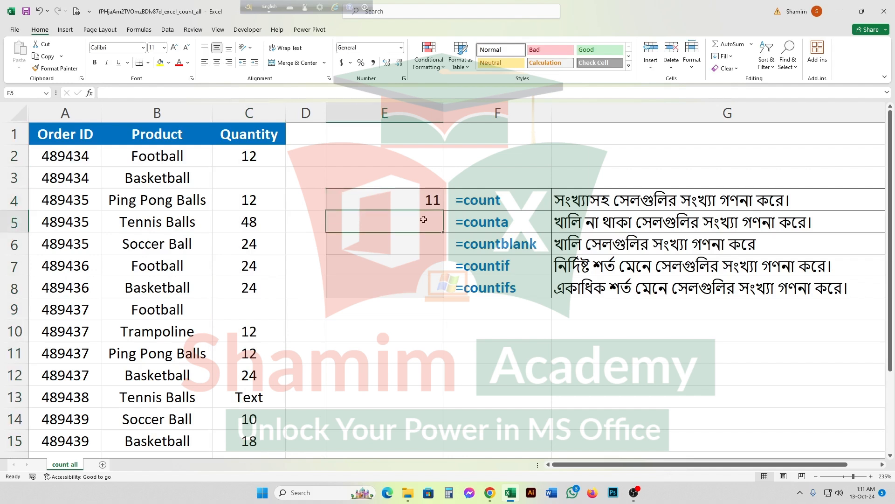
{"action": "type", "text": "=c"}
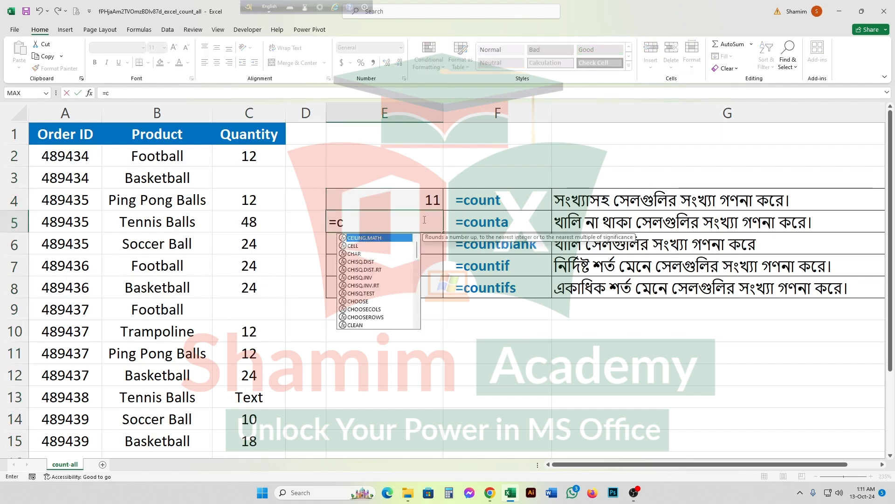
{"action": "type", "text": "ounta"}
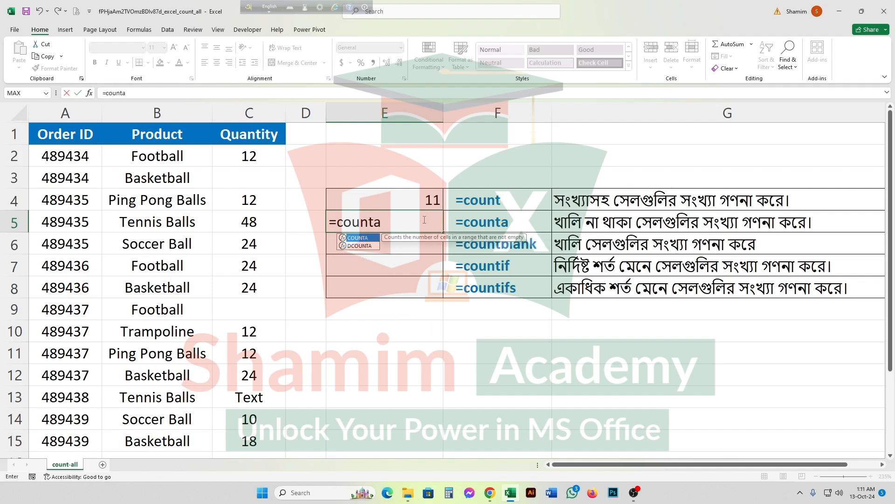
{"action": "key", "text": "Tab"}
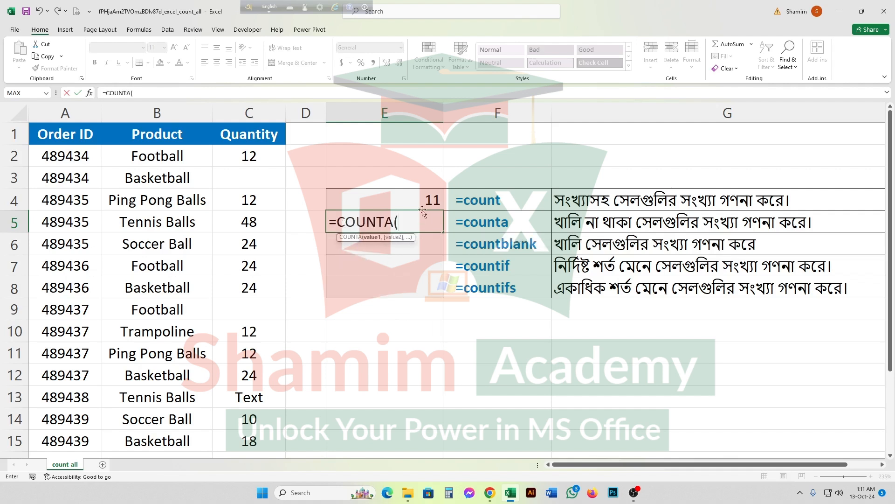
{"action": "left_click", "coordinate": [263, 158]}
{"action": "left_click_drag", "start_coordinate": [262, 158], "coordinate": [240, 440]}
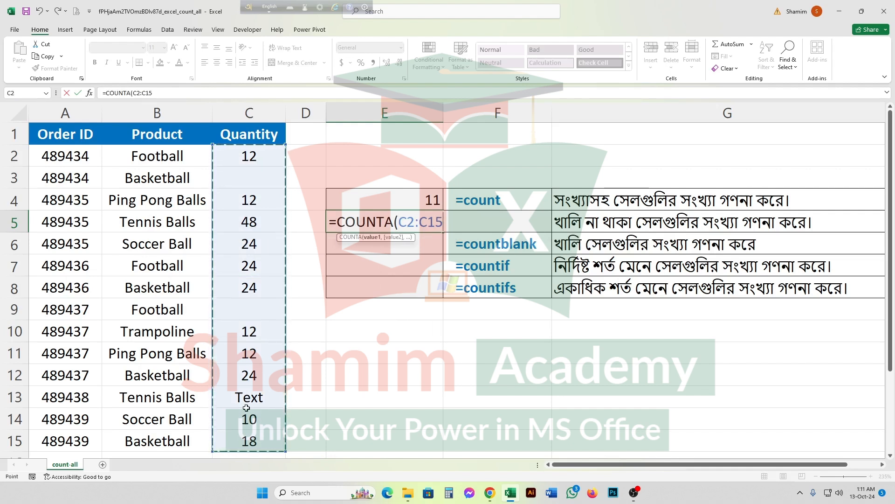
{"action": "type", "text": ")"}
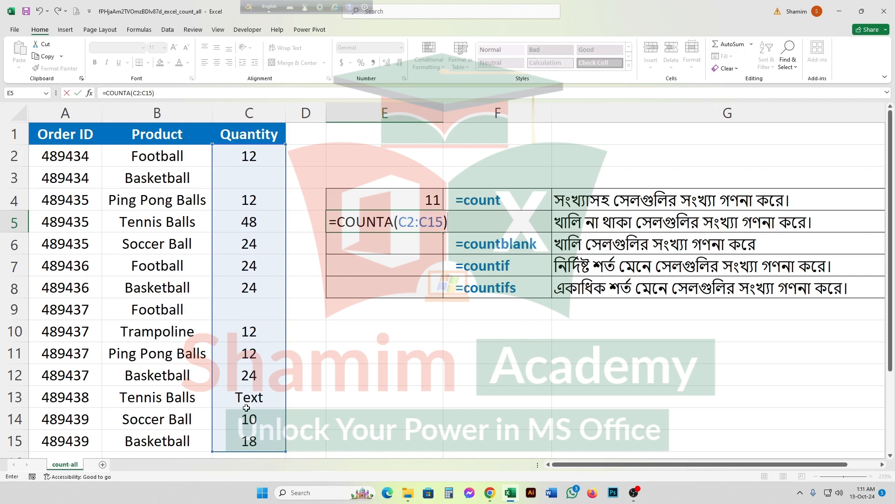
{"action": "key", "text": "Return"}
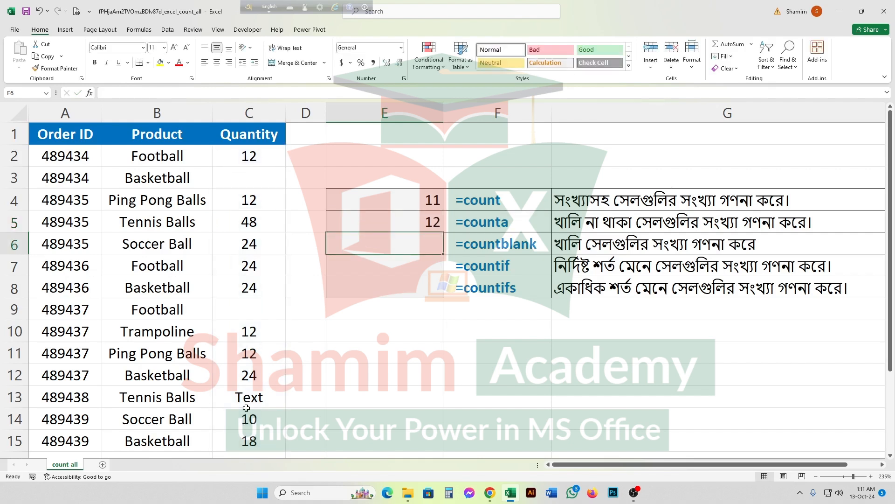
- Enter =COUNTBLANK(C2:C15) in cell E6 to count the empty Quantity cells
{"action": "type", "text": "=c"}
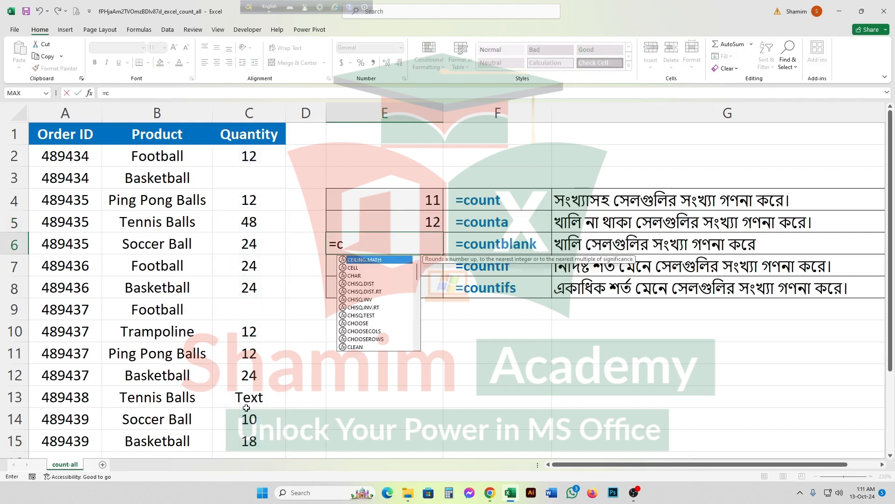
{"action": "type", "text": "ount"}
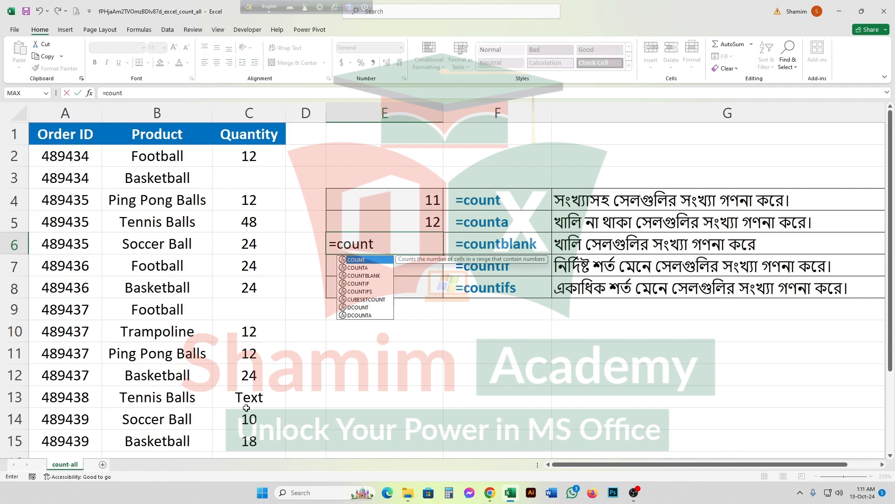
{"action": "type", "text": "bla"}
{"action": "key", "text": "Tab"}
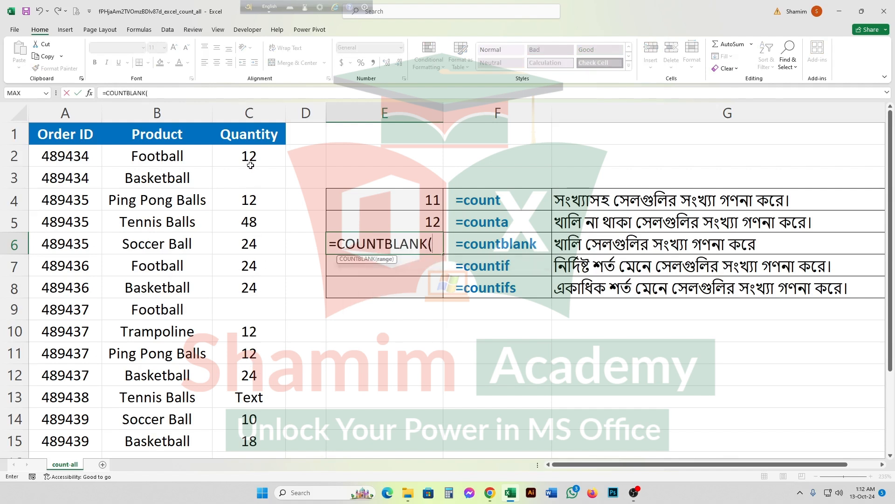
{"action": "left_click_drag", "start_coordinate": [249, 162], "coordinate": [252, 439]}
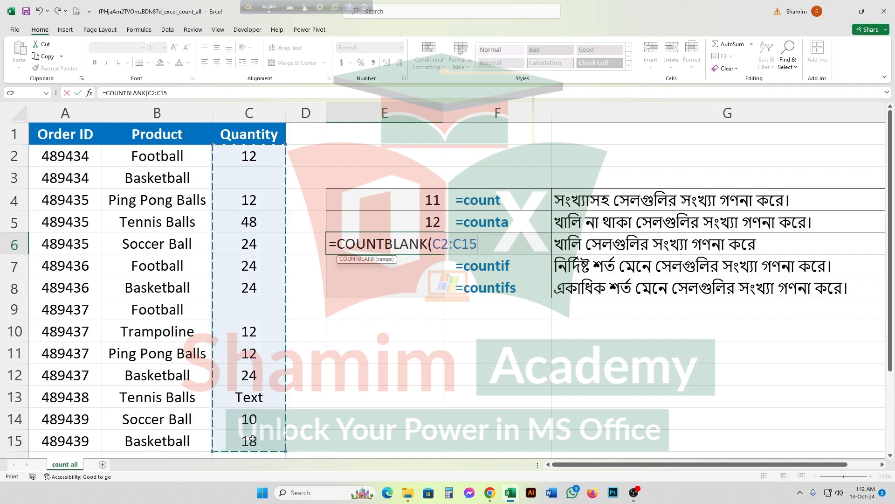
{"action": "type", "text": ")"}
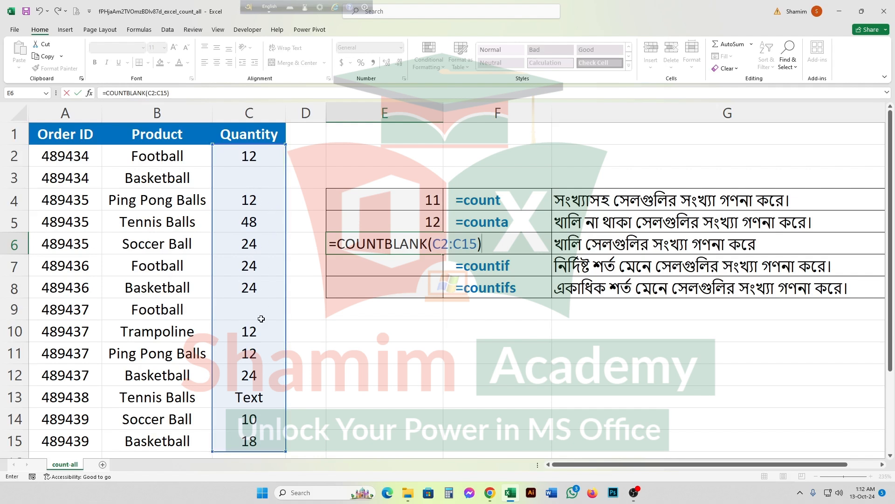
{"action": "key", "text": "Return"}
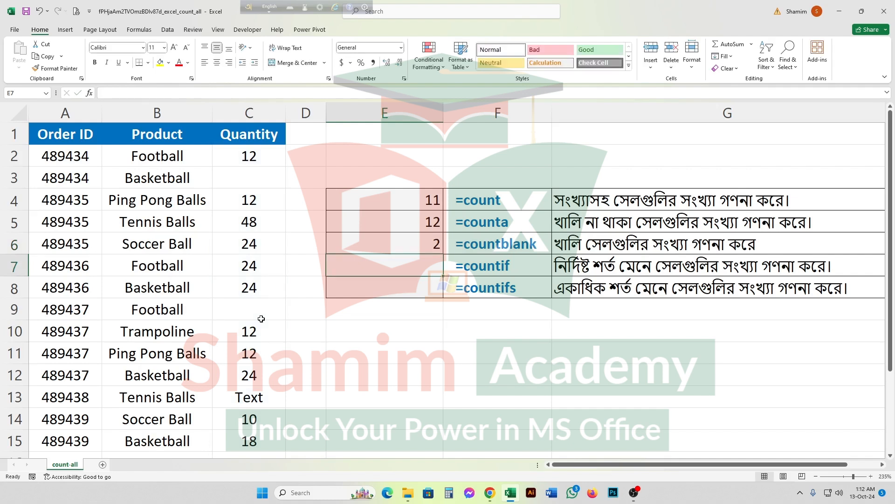
- Enter =COUNTIF(B2:B15,"Basketball") in cell E7 to count the Basketball entries in the Product column
{"action": "type", "text": "="}
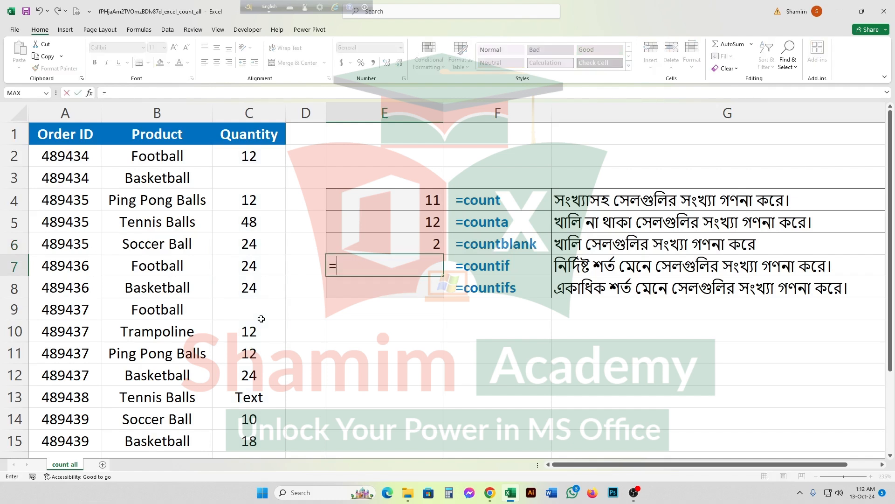
{"action": "type", "text": "countif"}
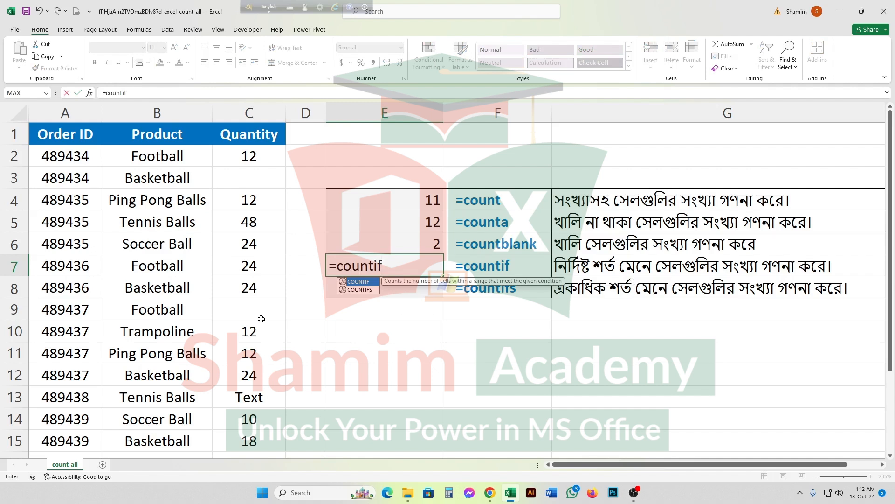
{"action": "key", "text": "Tab"}
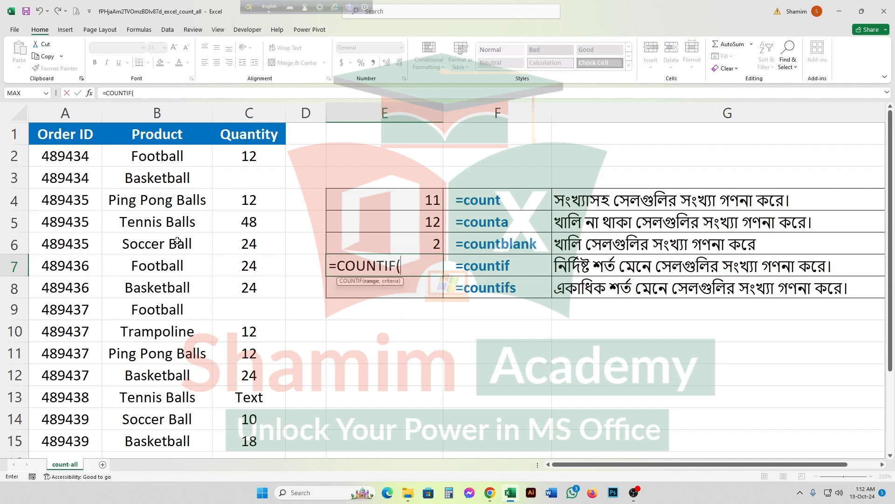
{"action": "left_click_drag", "start_coordinate": [157, 159], "coordinate": [151, 436]}
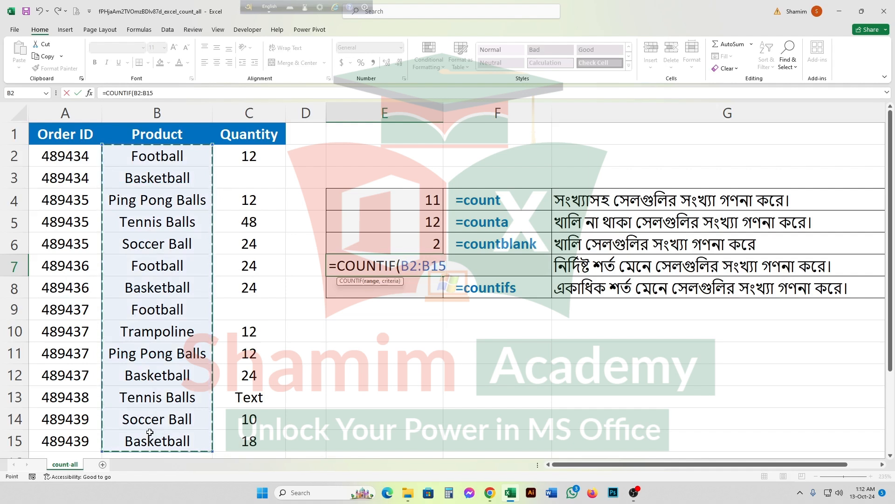
{"action": "type", "text": ","}
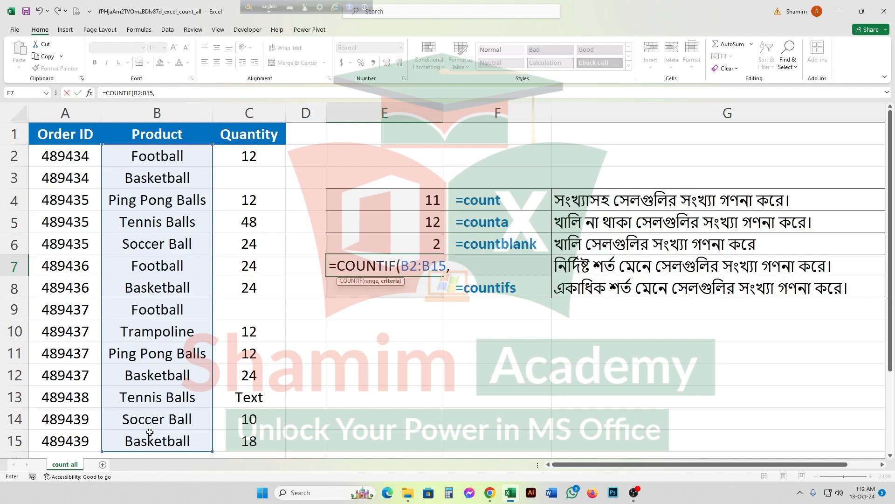
{"action": "type", "text": "\"Basketball"}
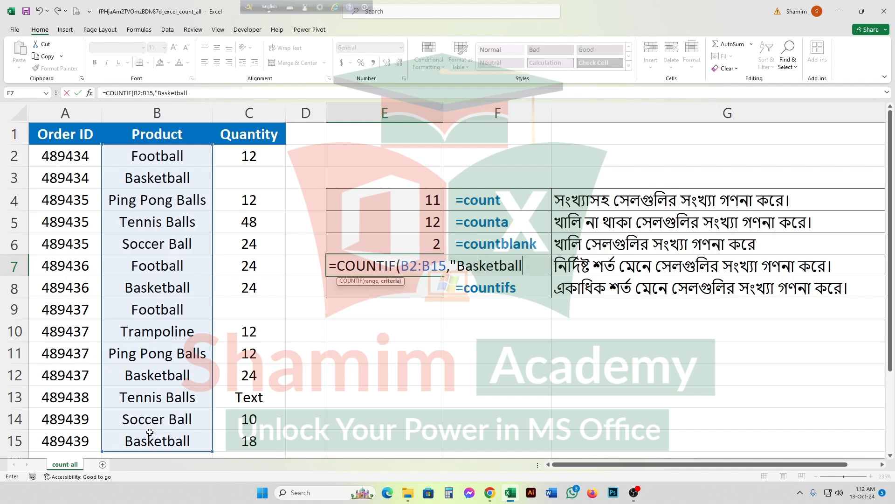
{"action": "type", "text": "\")"}
{"action": "key", "text": "Return"}
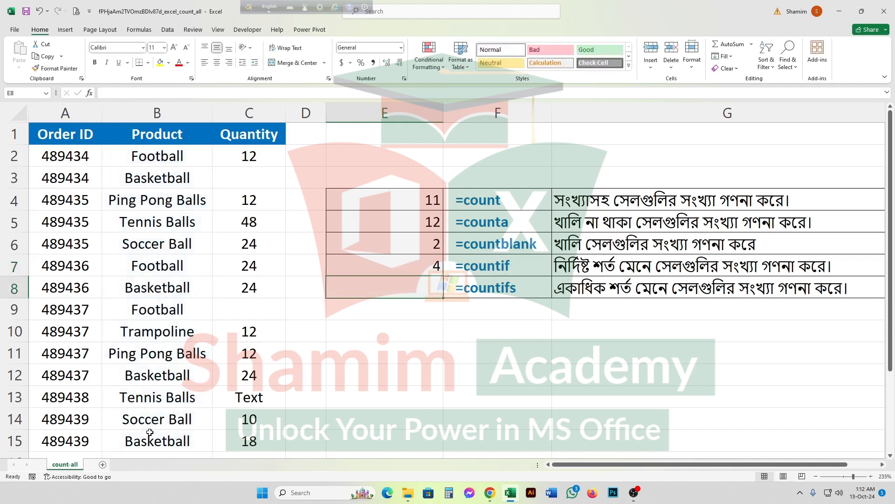
- Check the COUNTIF result in E7 against the individual Basketball cells B3, B8, B12 and B15 in the Product column
{"action": "left_click", "coordinate": [428, 268]}
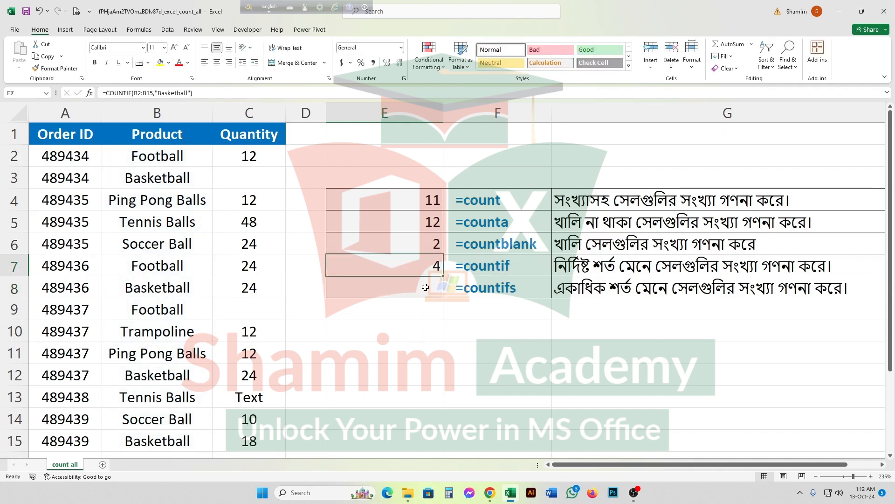
{"action": "left_click", "coordinate": [161, 180]}
{"action": "left_click", "coordinate": [167, 287]}
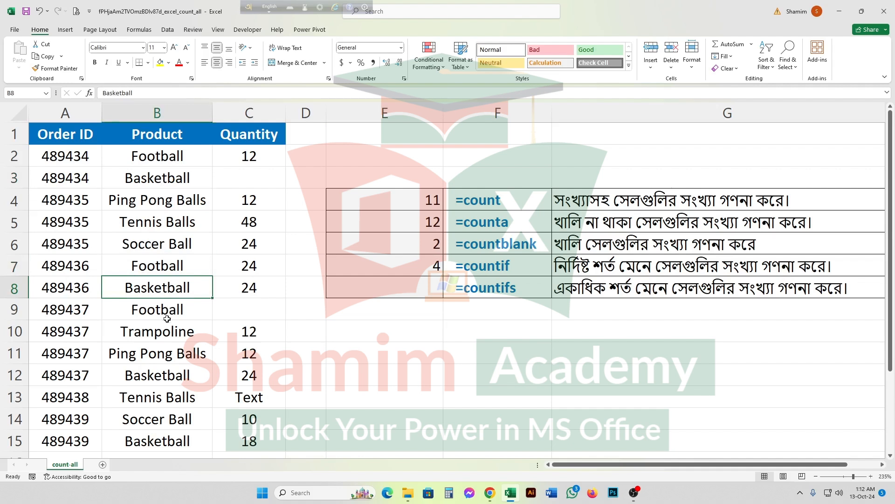
{"action": "left_click", "coordinate": [166, 373]}
{"action": "left_click", "coordinate": [165, 447]}
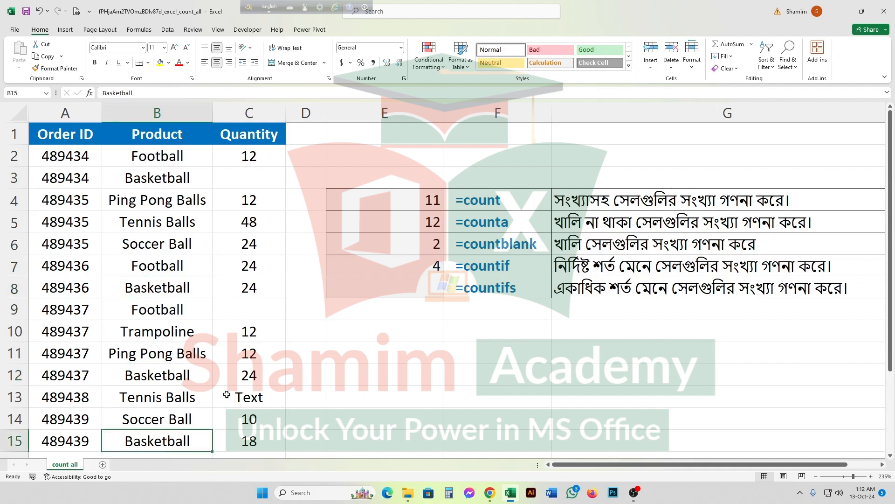
{"action": "left_click", "coordinate": [434, 268]}
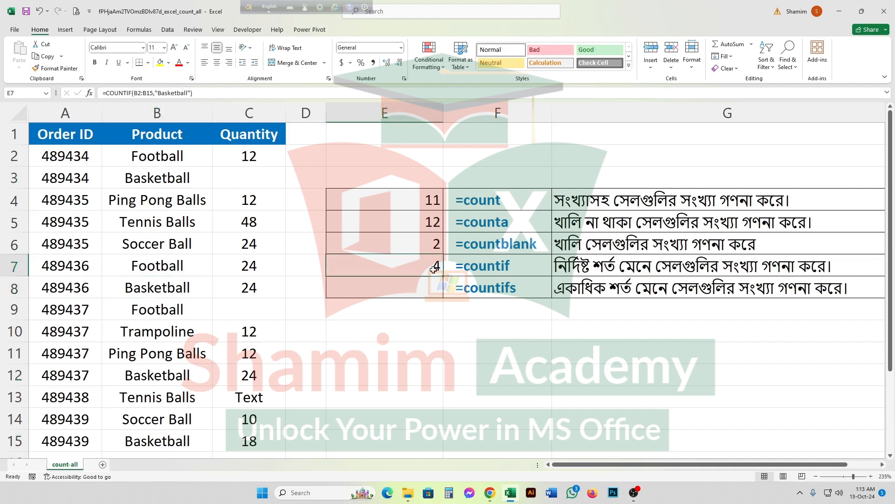
- Enter =COUNTIFS(B2:B15,"Basketball",C2:C15,24) in cell E8 and check it against the matching order rows 8 and 12
{"action": "left_click", "coordinate": [430, 291]}
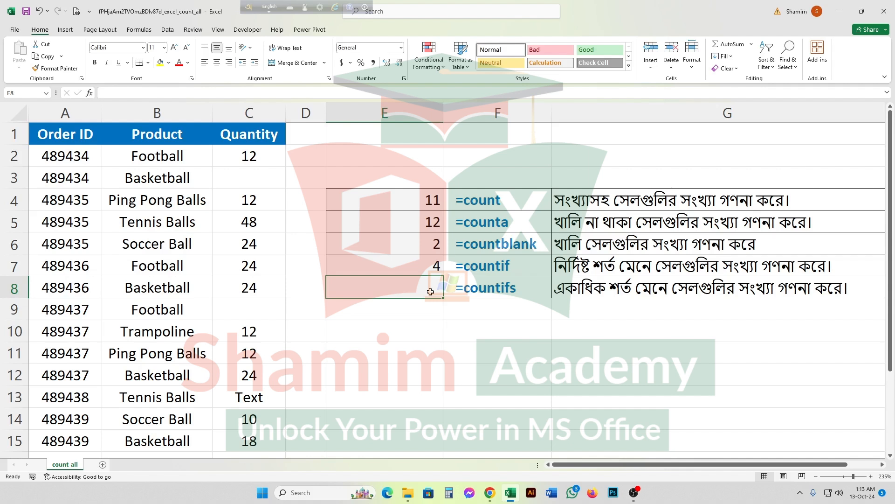
{"action": "type", "text": "=coun"}
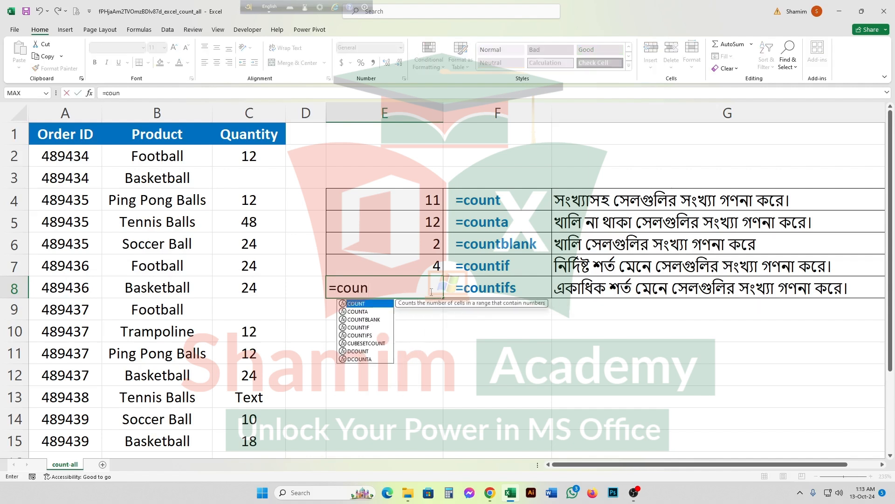
{"action": "type", "text": "tifs"}
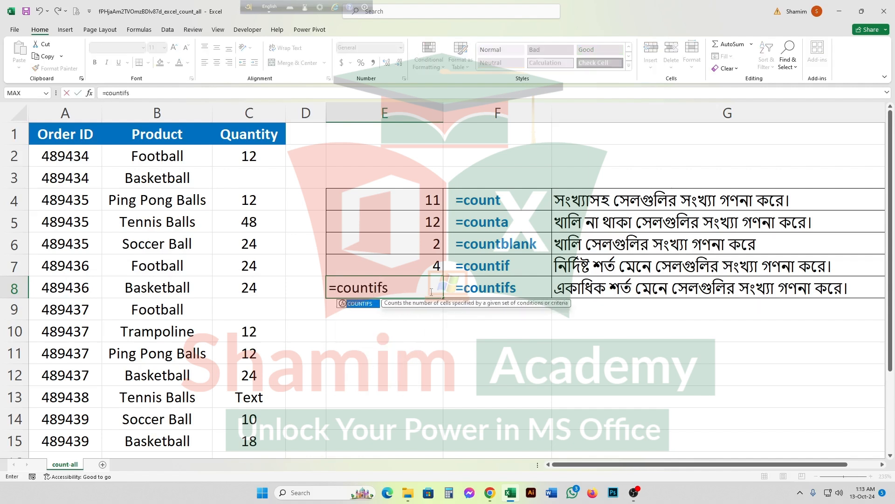
{"action": "key", "text": "Tab"}
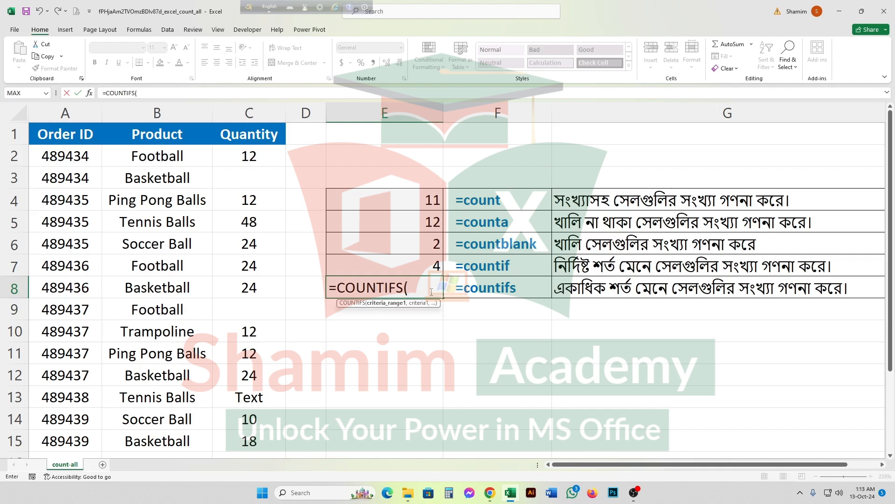
{"action": "left_click_drag", "start_coordinate": [159, 156], "coordinate": [170, 448]}
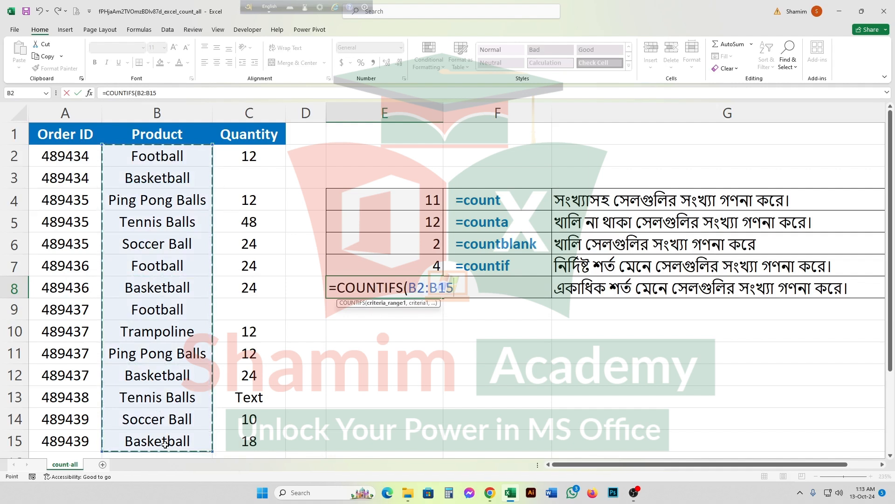
{"action": "type", "text": ",\""}
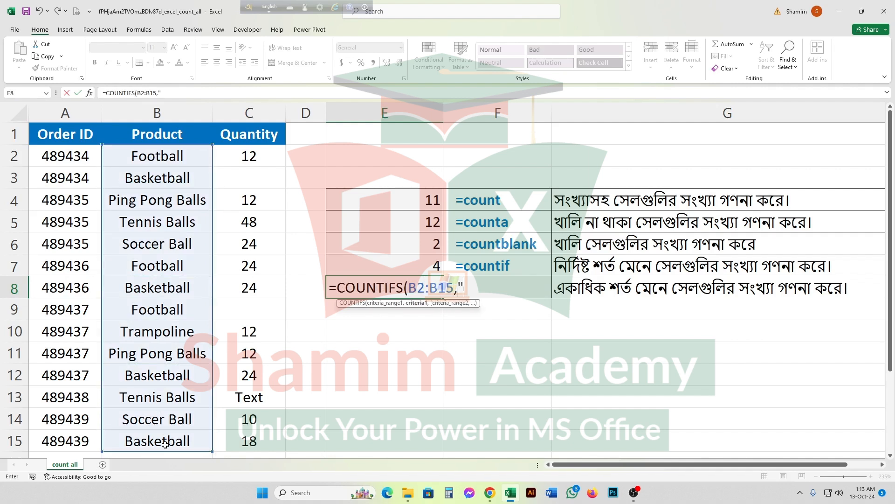
{"action": "type", "text": "Basketball"}
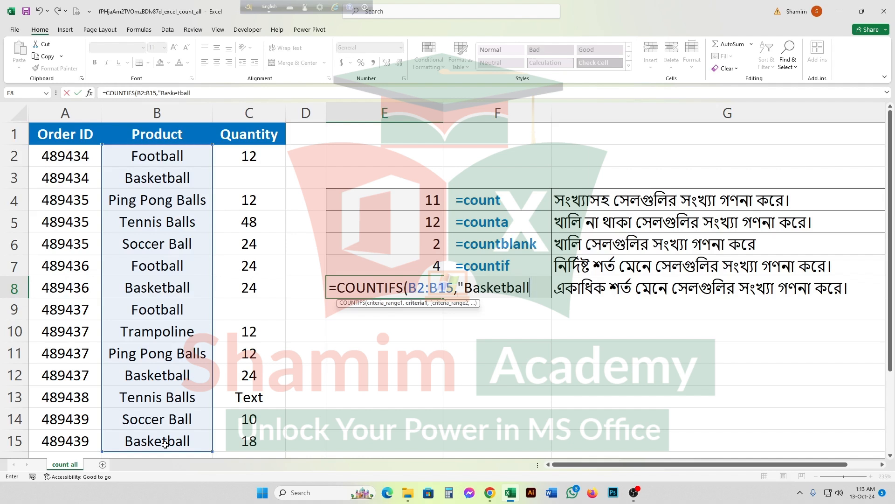
{"action": "type", "text": ","}
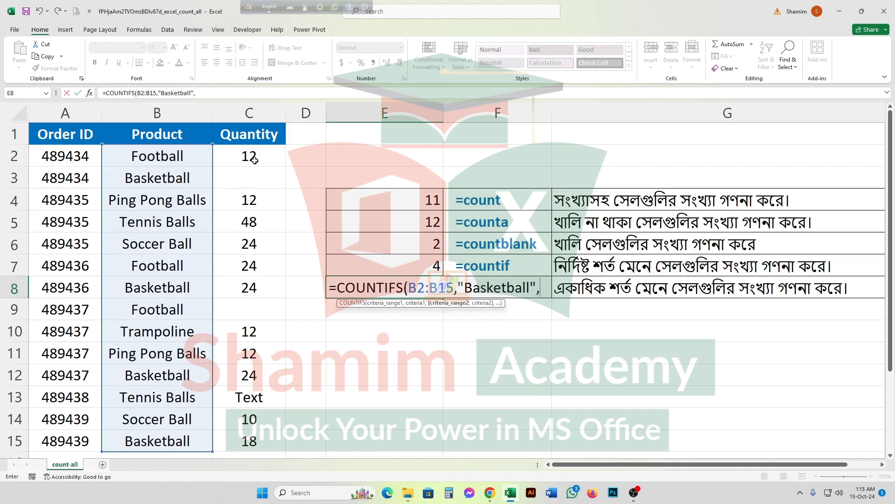
{"action": "left_click_drag", "start_coordinate": [251, 158], "coordinate": [259, 439]}
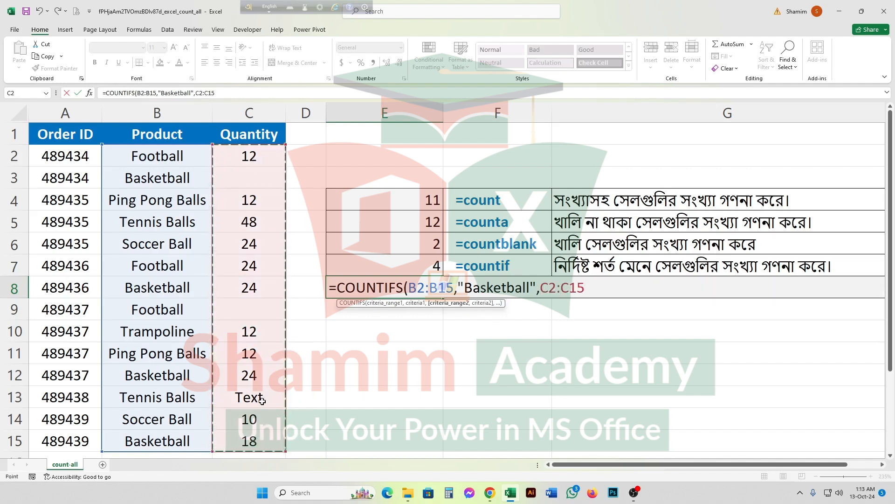
{"action": "type", "text": ","}
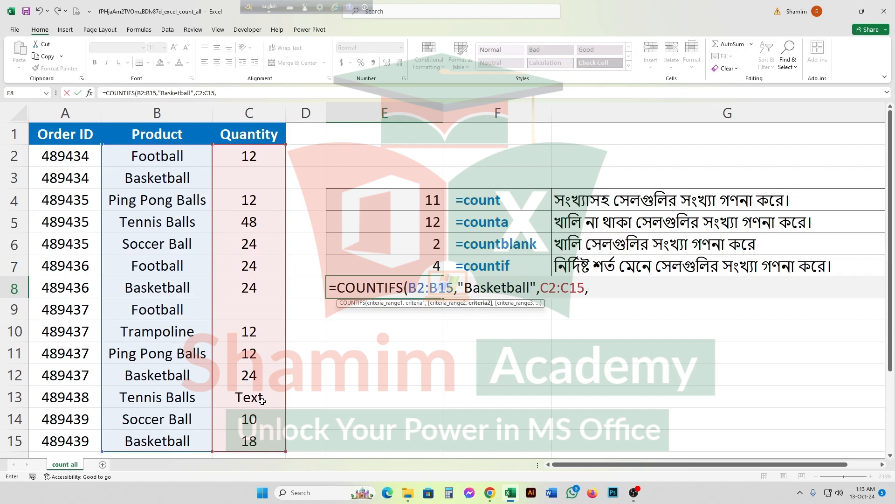
{"action": "type", "text": "24)"}
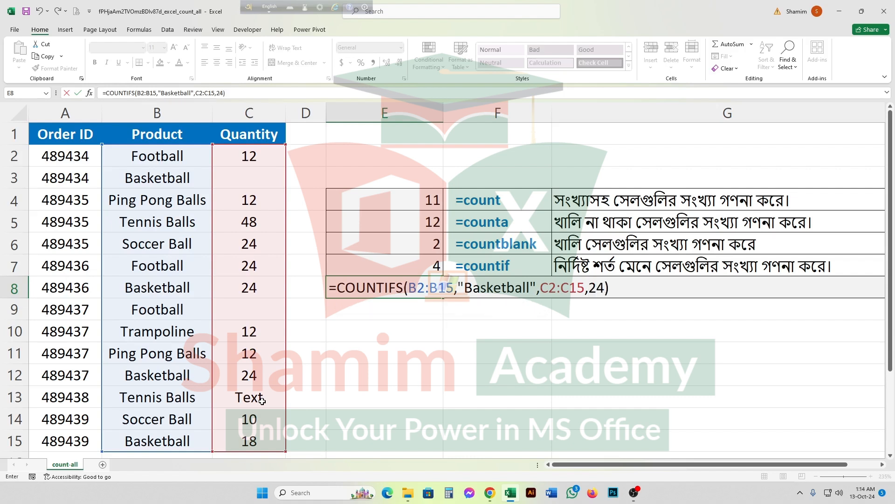
{"action": "key", "text": "Return"}
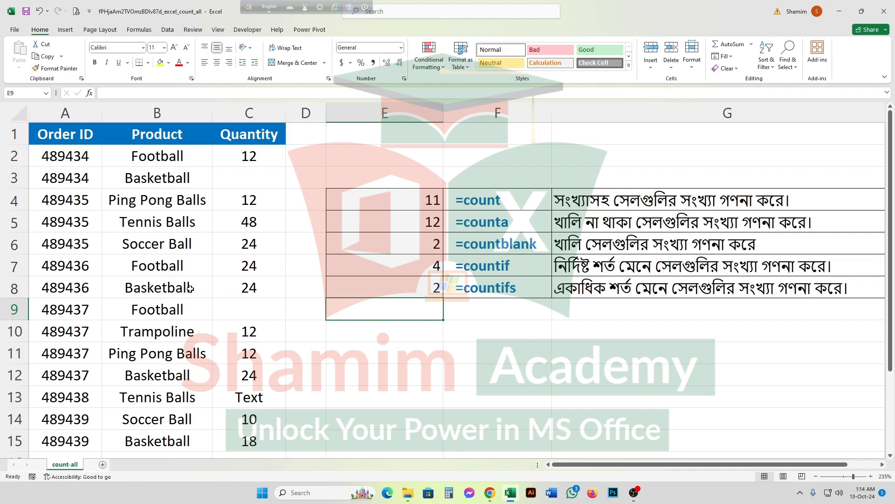
{"action": "left_click_drag", "start_coordinate": [177, 286], "coordinate": [229, 286]}
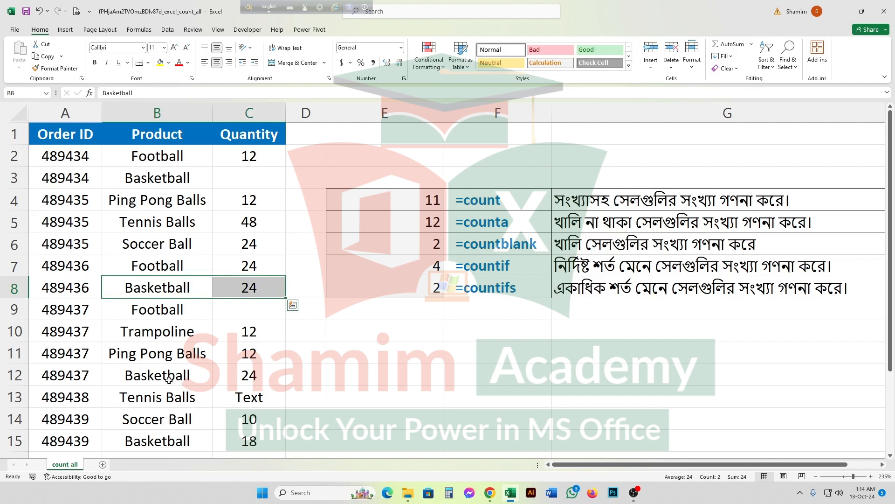
{"action": "left_click_drag", "start_coordinate": [168, 378], "coordinate": [232, 373]}
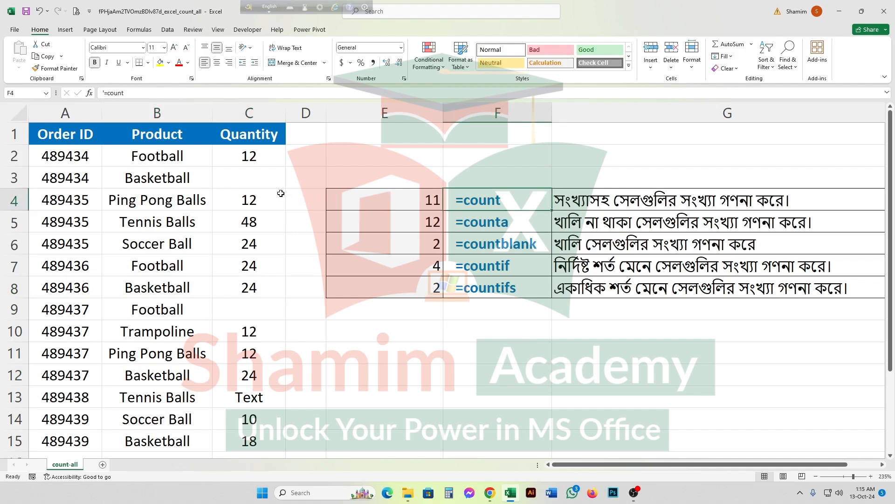
- Enter 0 in the empty Quantity cell C3 and check the COUNT and COUNTA results in E4 and E5
{"action": "left_click", "coordinate": [256, 182]}
{"action": "type", "text": "0"}
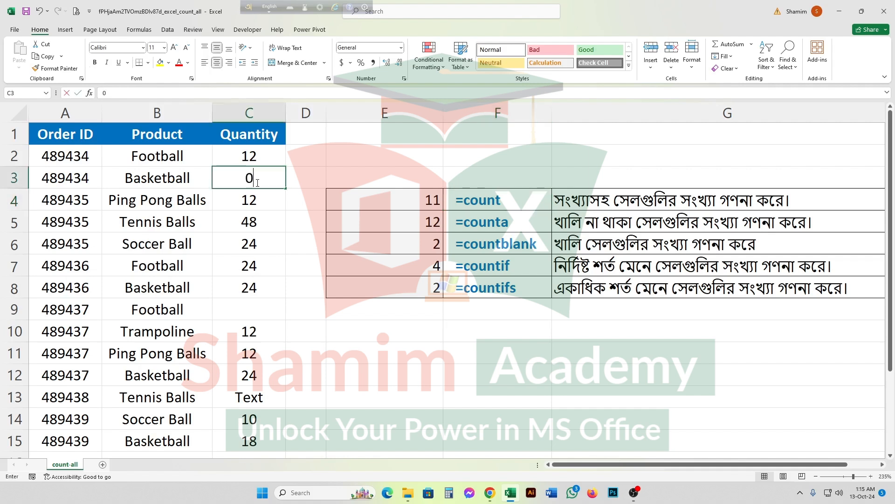
{"action": "key", "text": "Return"}
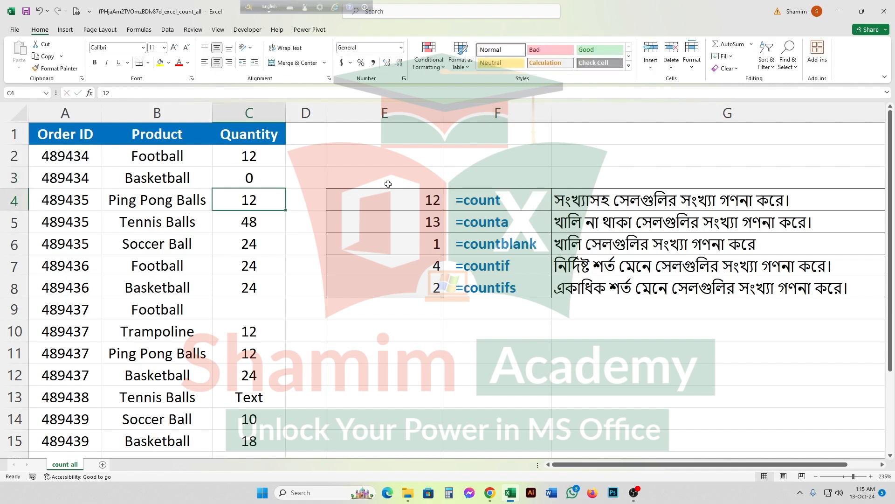
{"action": "left_click", "coordinate": [428, 205]}
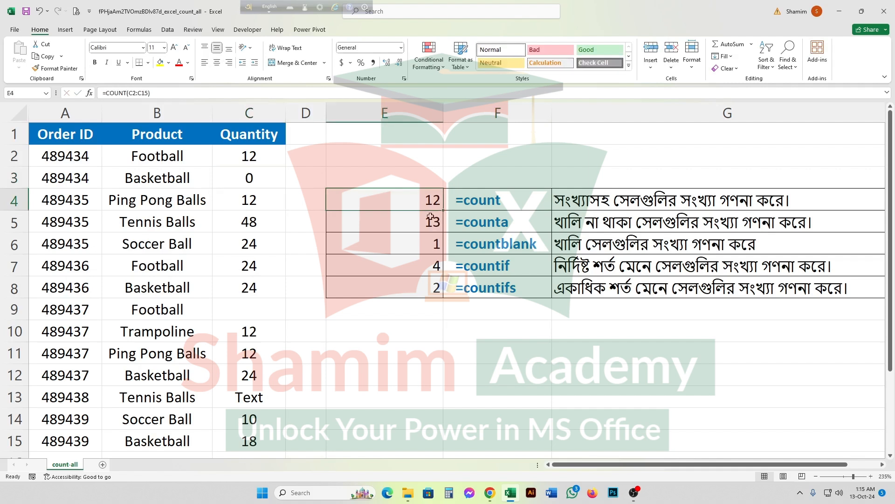
{"action": "left_click", "coordinate": [427, 226]}
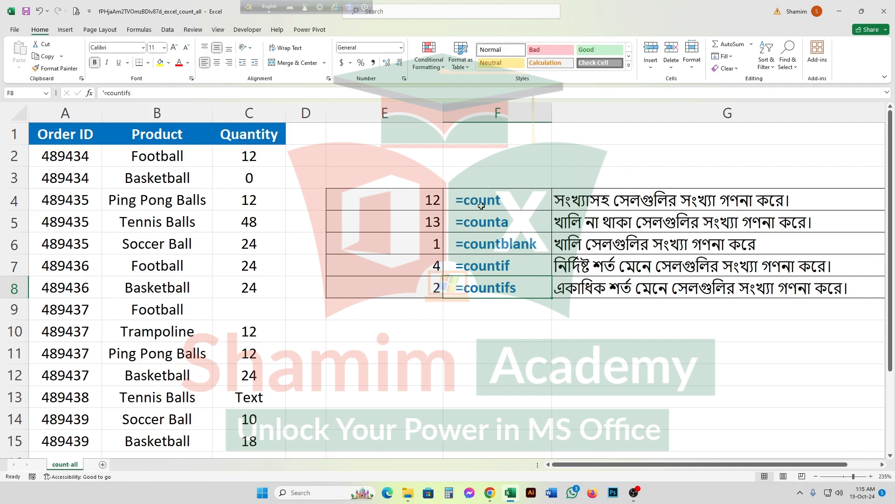
- Review the function names from COUNT through COUNTIF in cells F4 to F7
{"action": "left_click", "coordinate": [482, 205]}
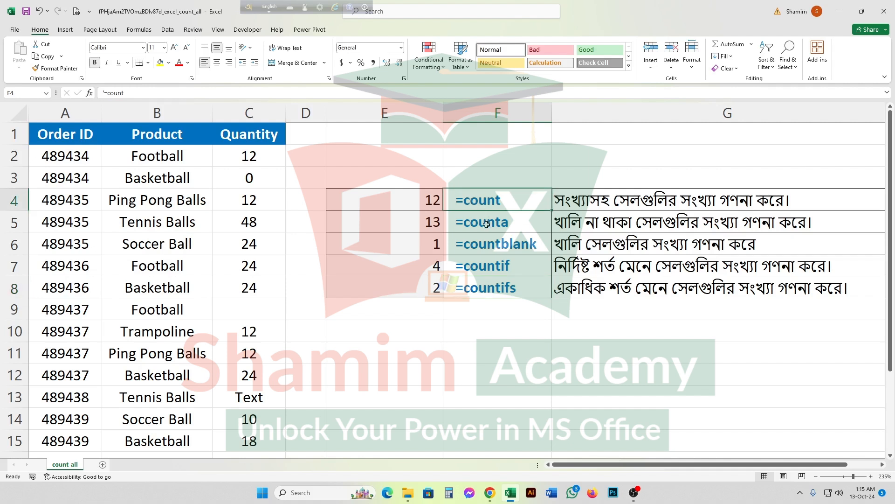
{"action": "left_click", "coordinate": [488, 224]}
{"action": "left_click", "coordinate": [491, 247]}
{"action": "left_click", "coordinate": [490, 264]}
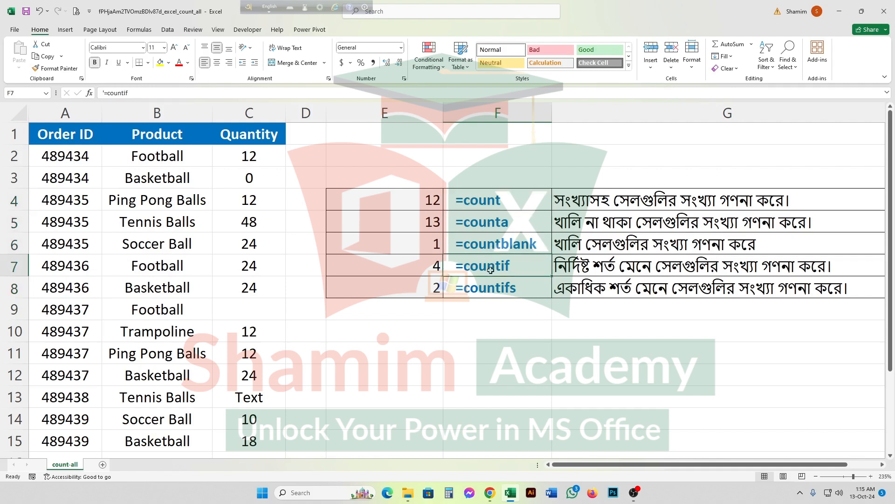